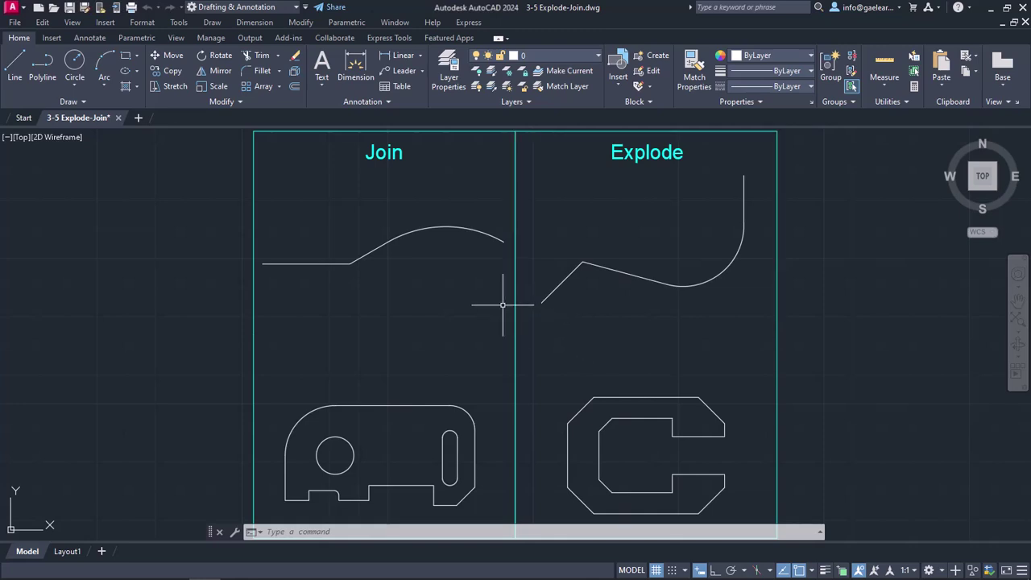
Step: Join the upper straight line, slanted line and arc into one polyline
{"action": "left_click", "coordinate": [305, 22]}
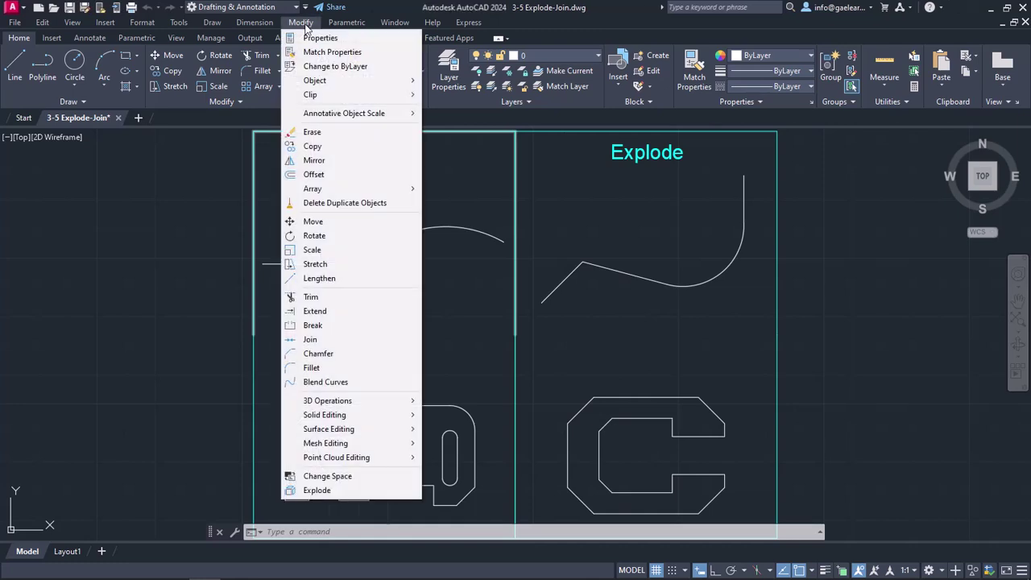
{"action": "left_click", "coordinate": [328, 342]}
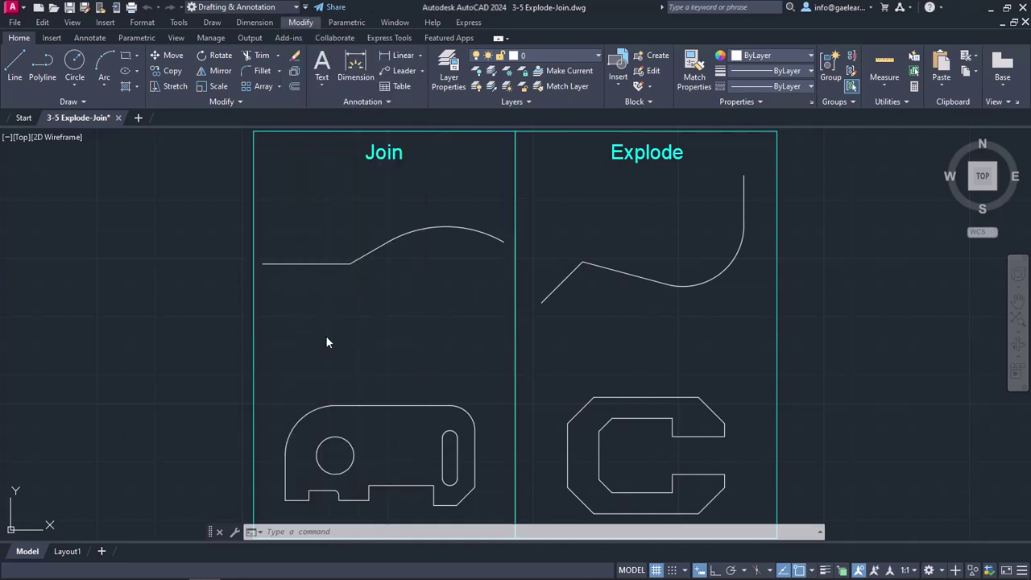
{"action": "left_click", "coordinate": [219, 102]}
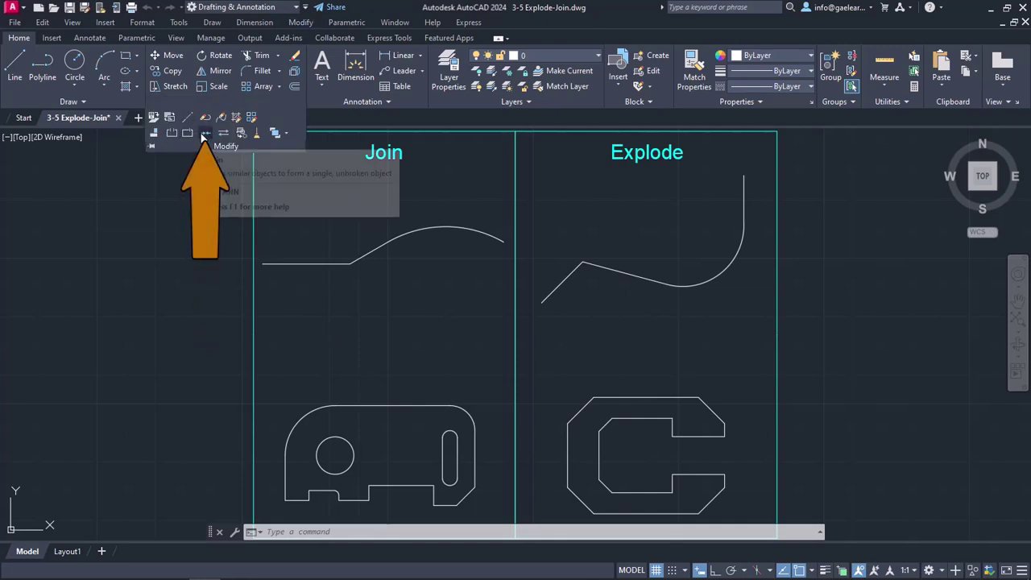
{"action": "left_click", "coordinate": [205, 134]}
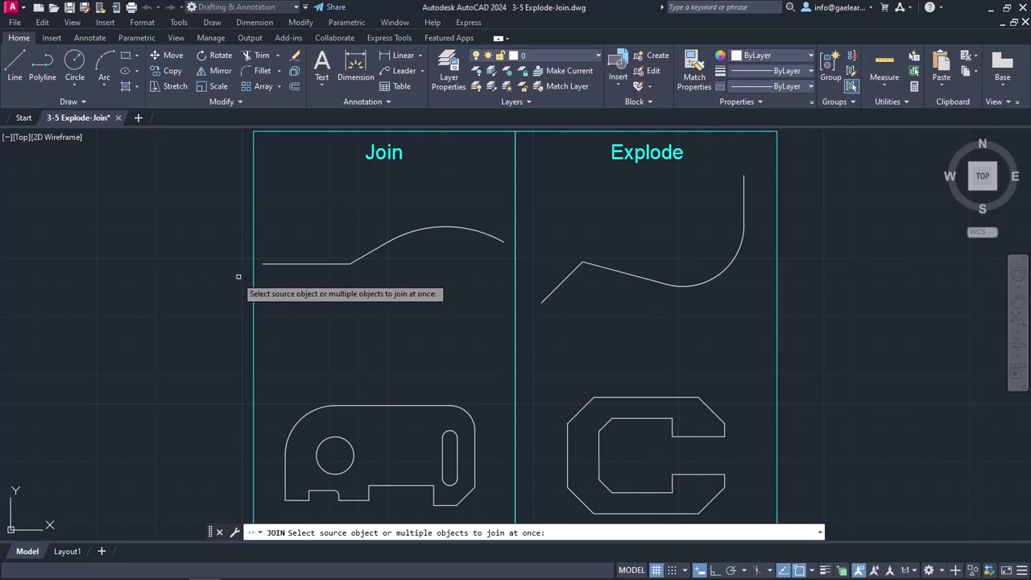
{"action": "left_click", "coordinate": [266, 263]}
{"action": "left_click", "coordinate": [352, 260]}
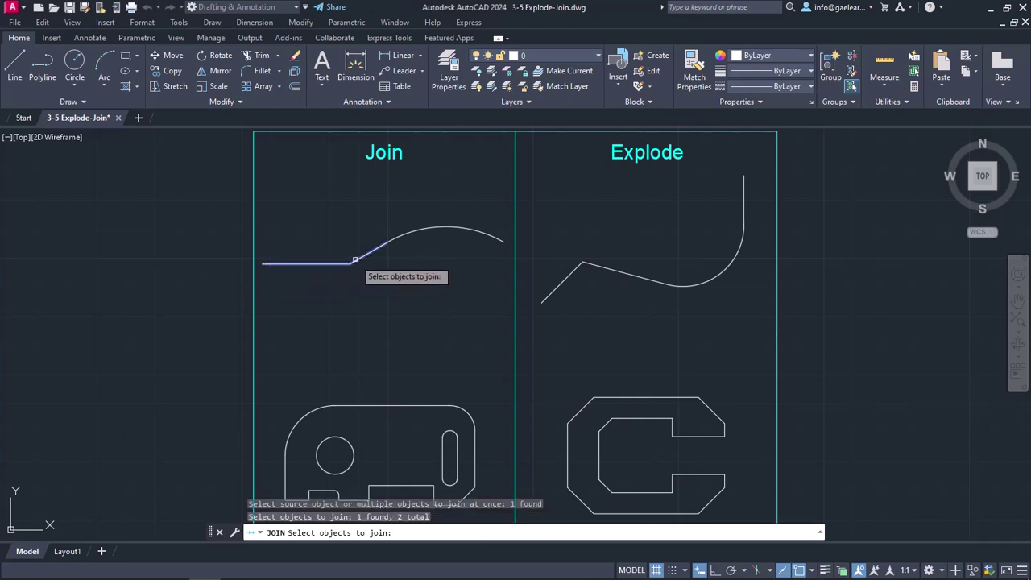
{"action": "left_click", "coordinate": [402, 237]}
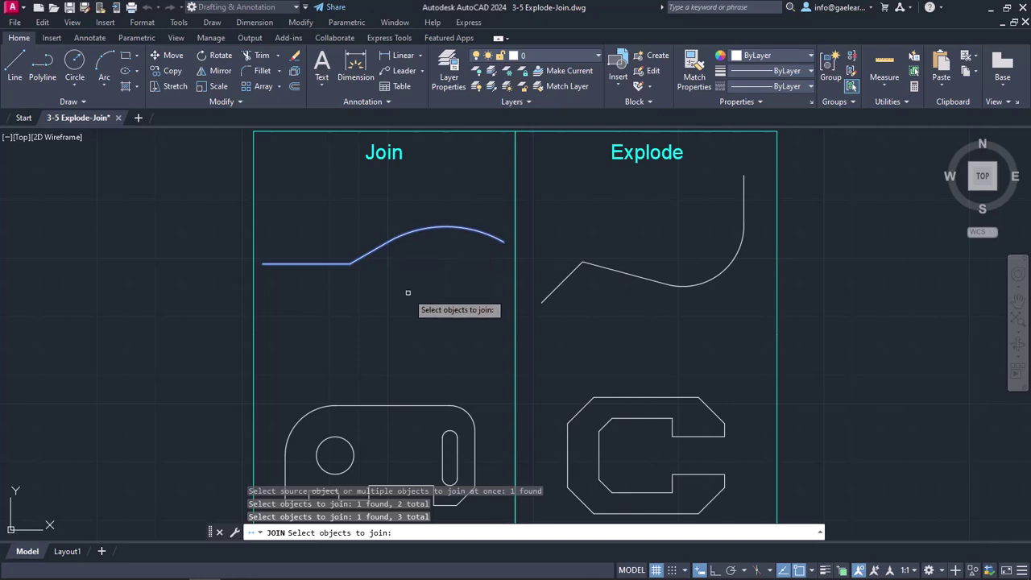
{"action": "key", "text": "Return"}
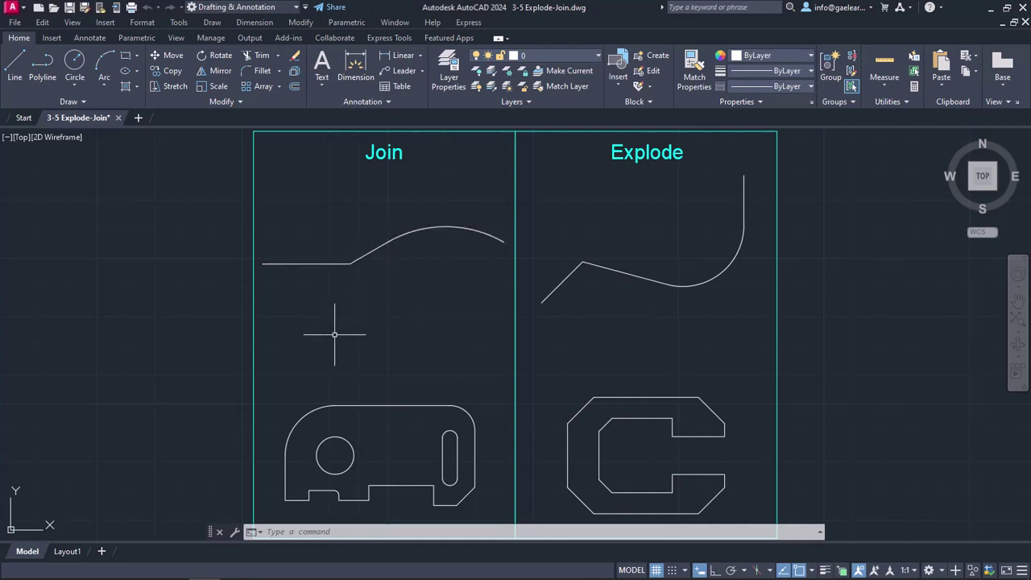
Step: Join the plate outline pieces, window-selected, into polylines with J
{"action": "type", "text": "j"}
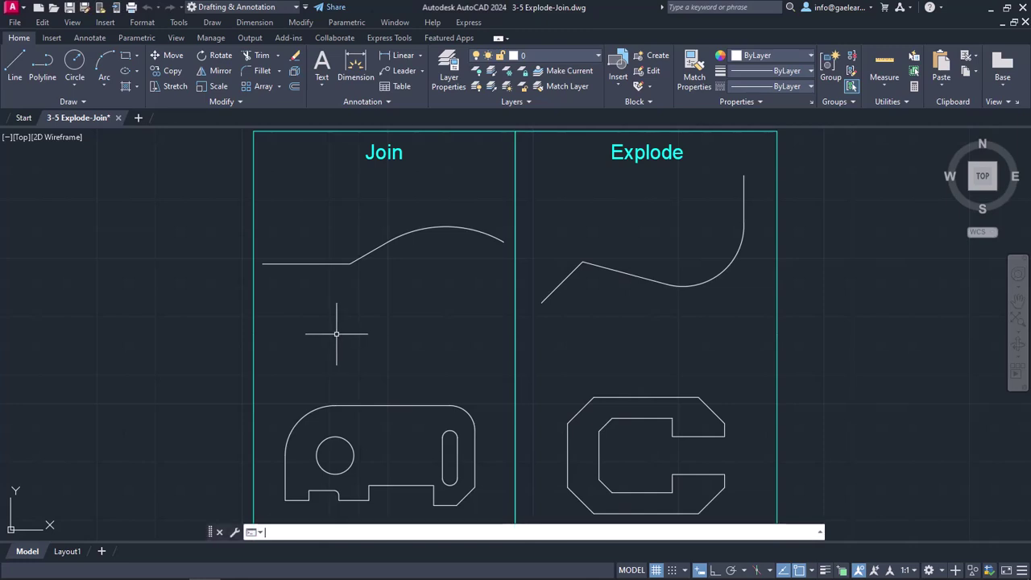
{"action": "key", "text": "Return"}
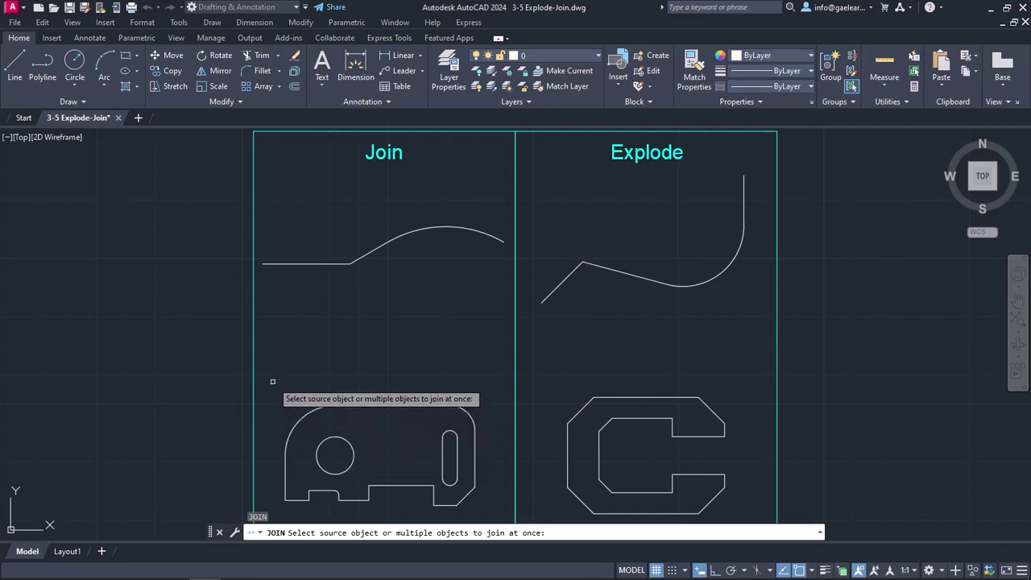
{"action": "left_click", "coordinate": [272, 382]}
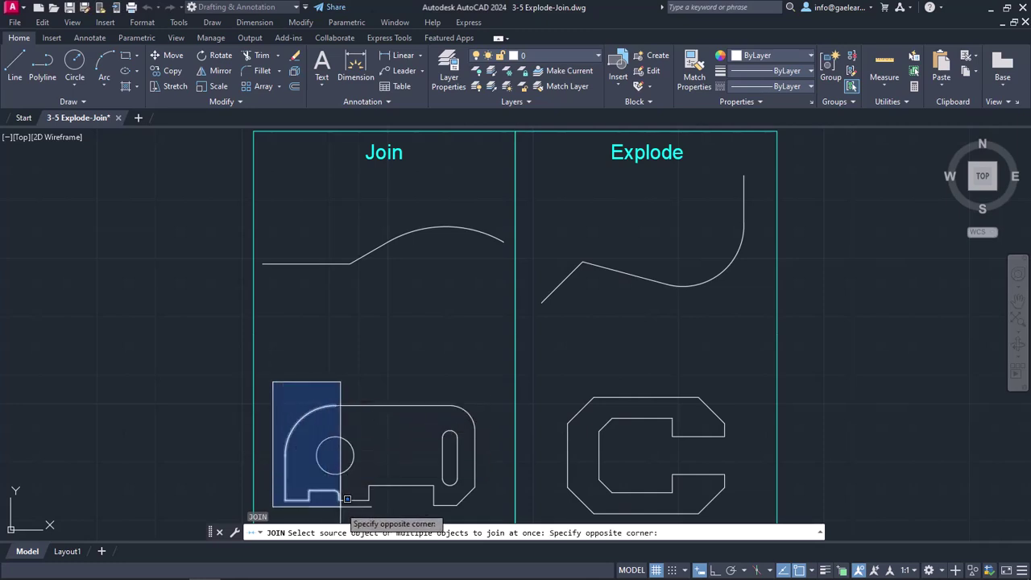
{"action": "left_click", "coordinate": [491, 508]}
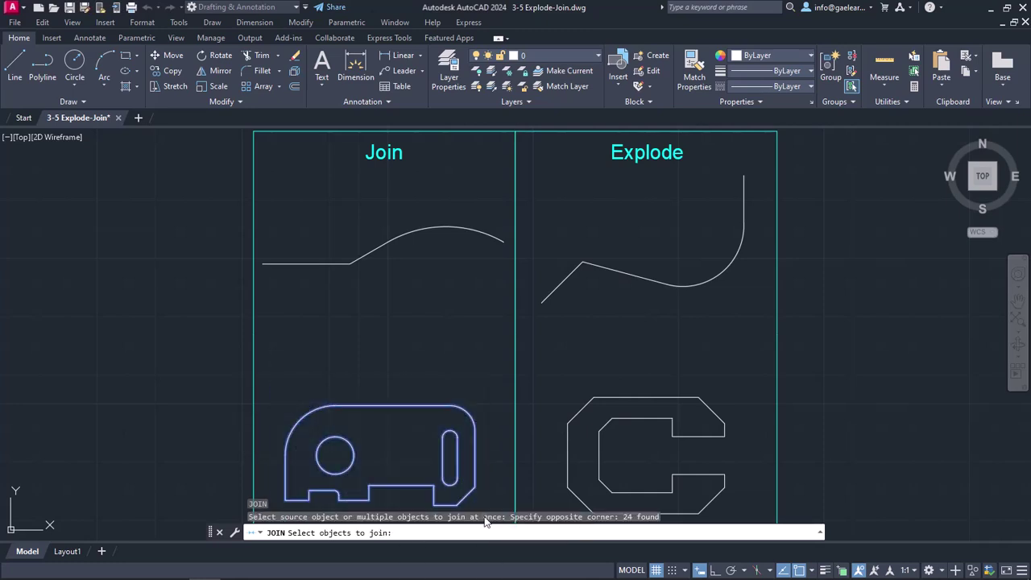
{"action": "key", "text": "Return"}
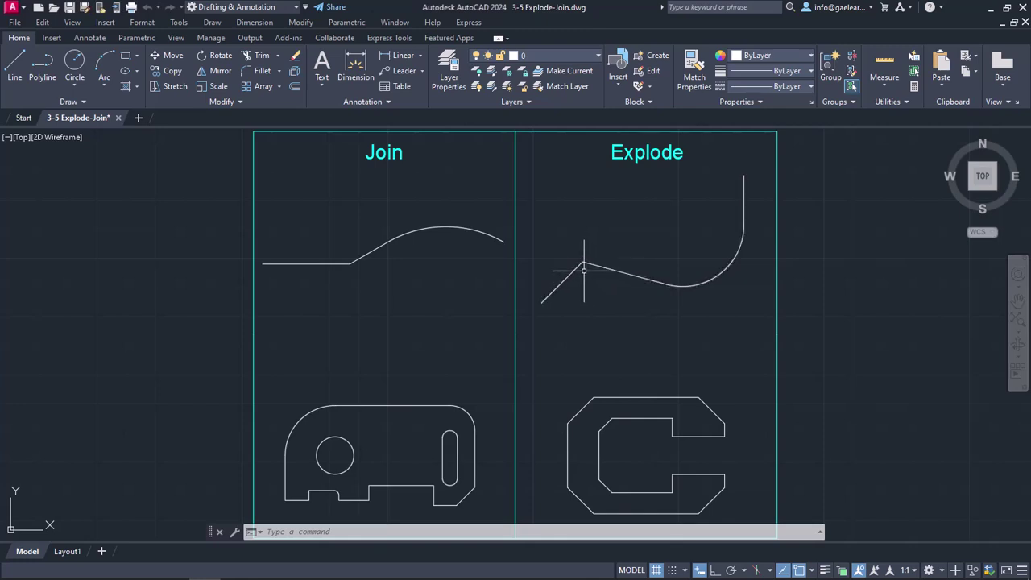
{"action": "left_click", "coordinate": [301, 22]}
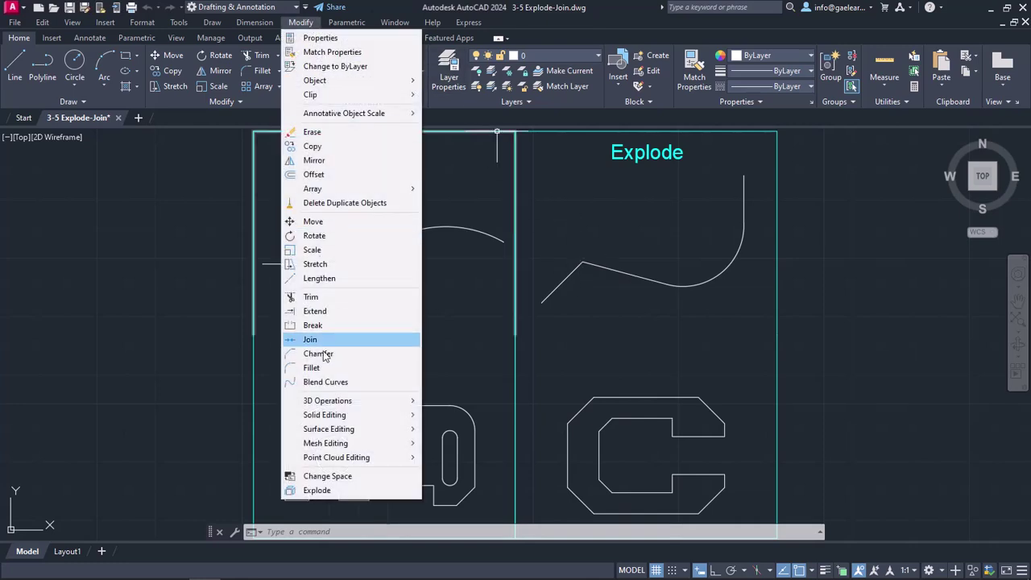
{"action": "left_click", "coordinate": [339, 491]}
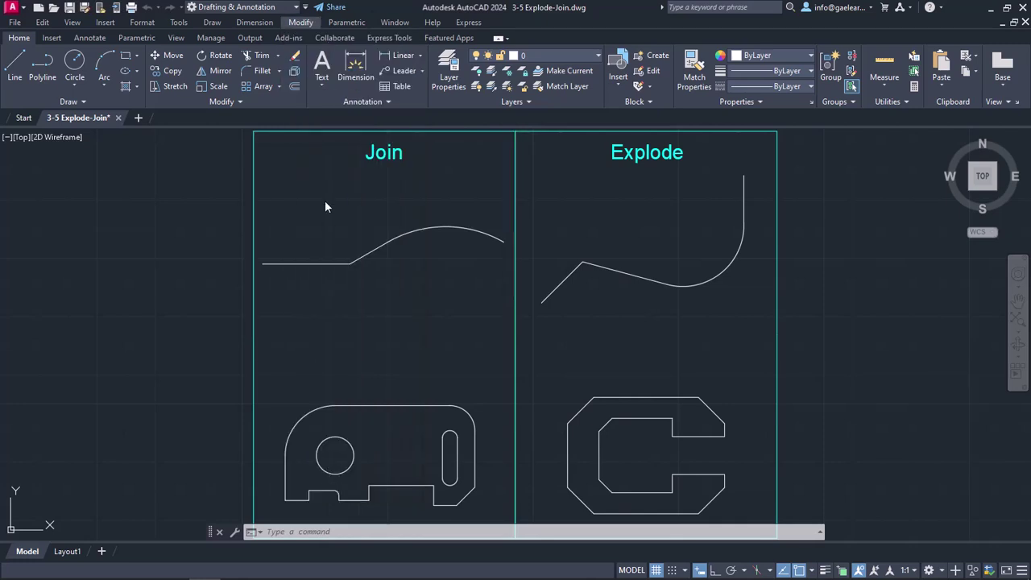
Step: Explode the curve polyline in the Explode panel into separate segments
{"action": "left_click", "coordinate": [295, 73]}
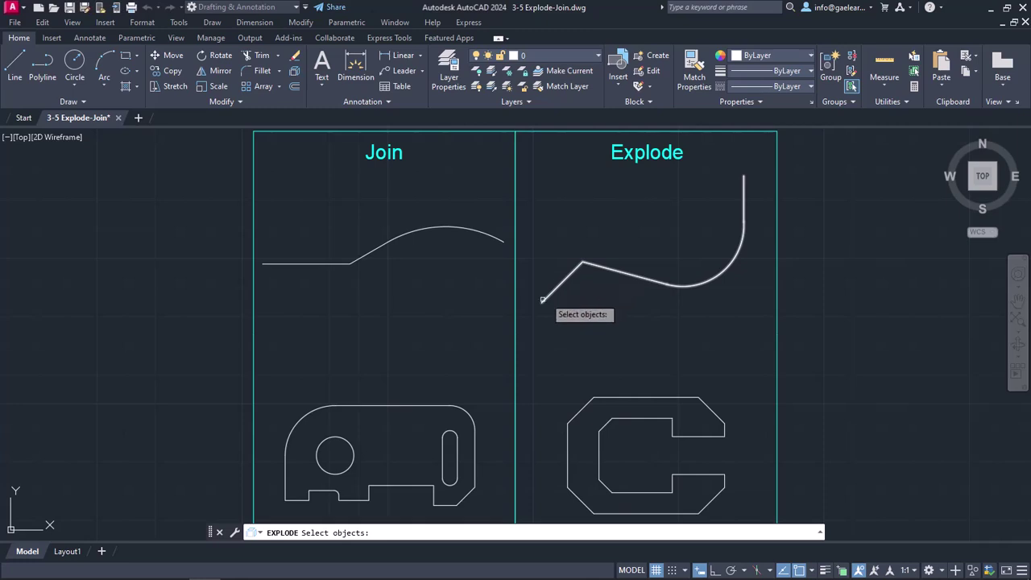
{"action": "left_click", "coordinate": [546, 297]}
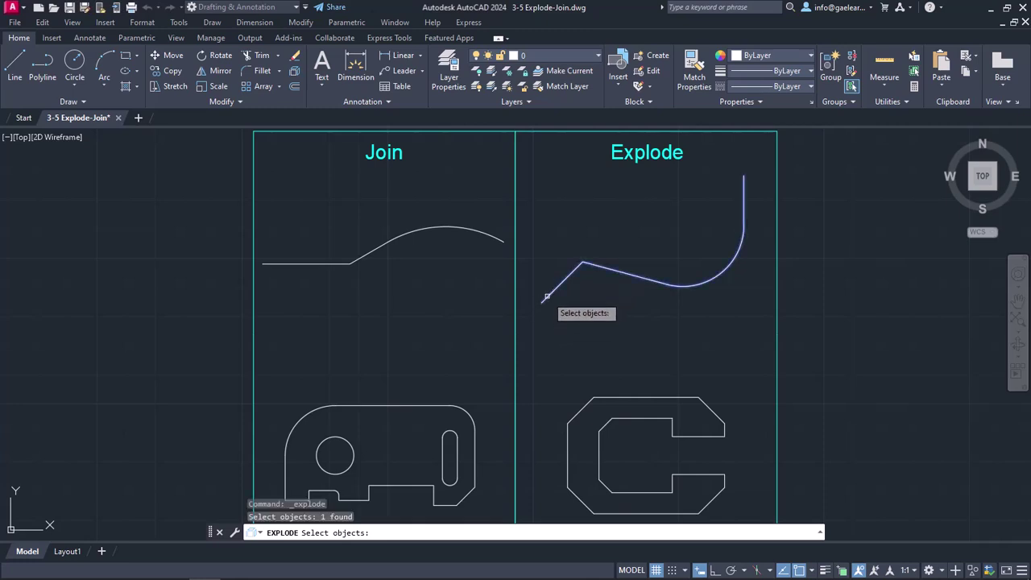
{"action": "key", "text": "Return"}
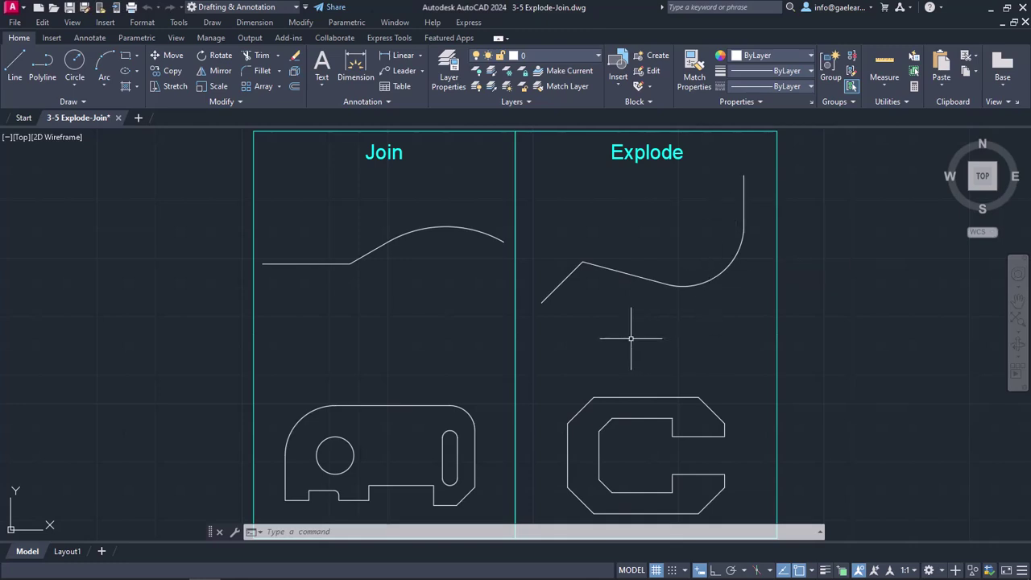
Step: Explode the C-shaped outline into separate pieces with X
{"action": "type", "text": "x"}
{"action": "key", "text": "Return"}
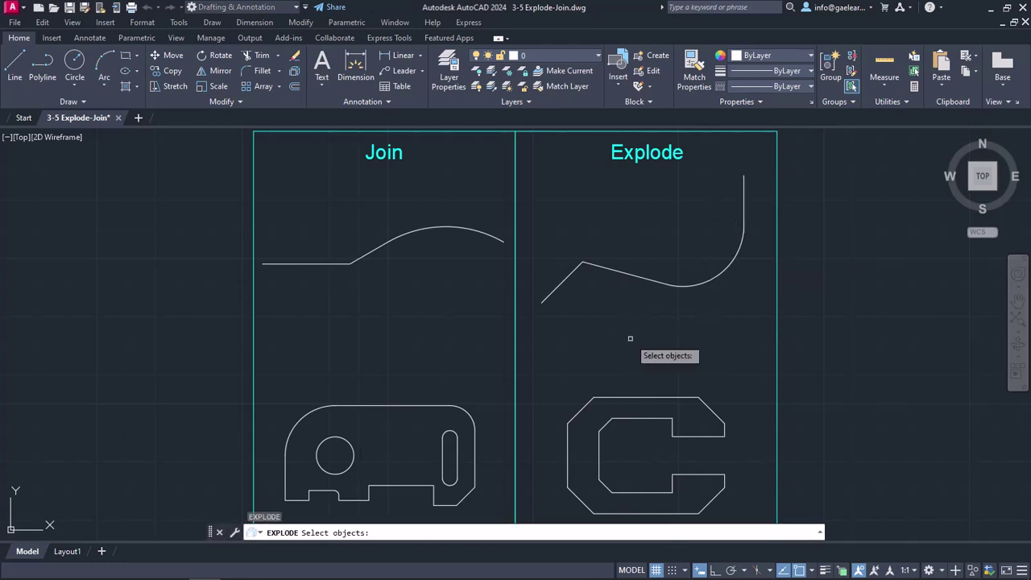
{"action": "left_click", "coordinate": [571, 412]}
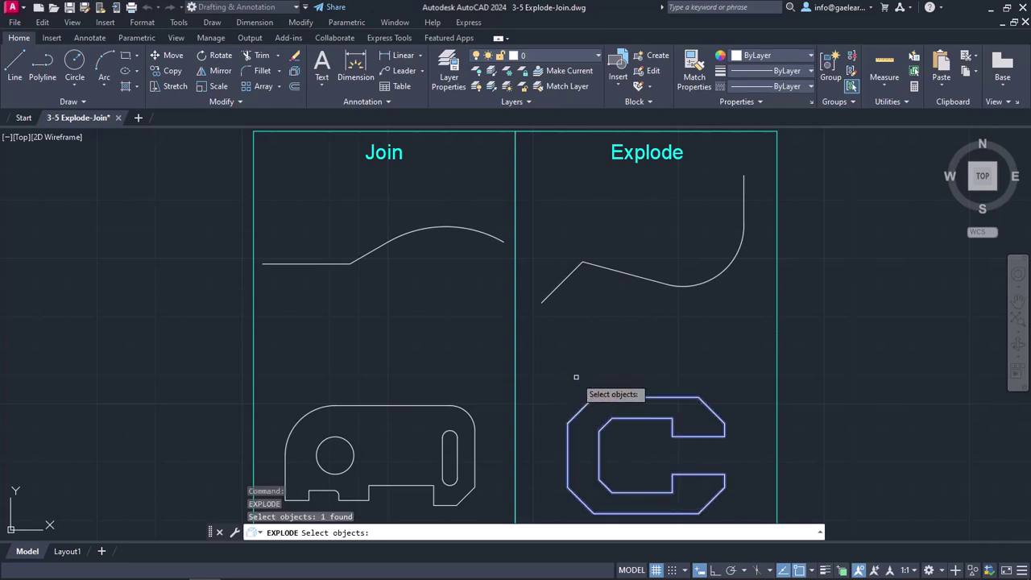
{"action": "key", "text": "Return"}
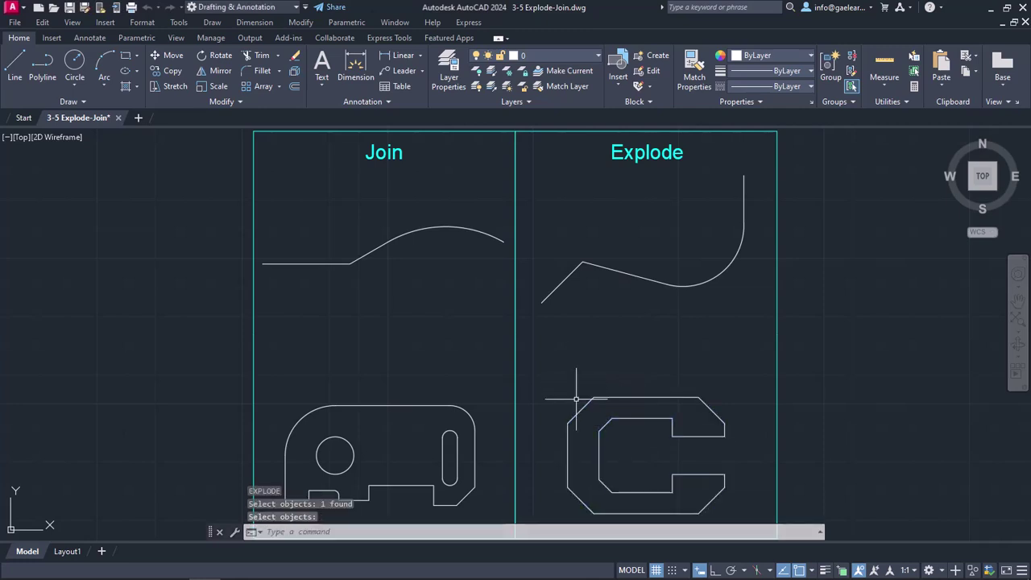